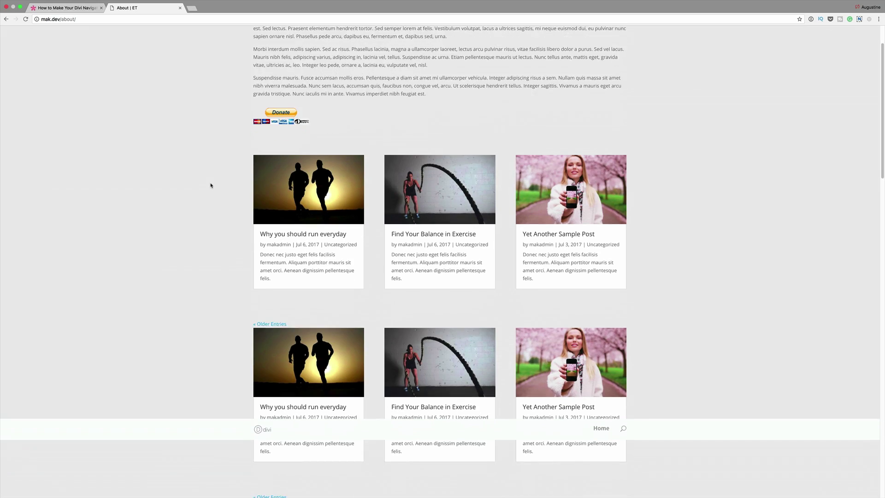
Scroll down the About page to show its navigation bar sitting at the bottom.
scroll(211, 185, "down", 12)
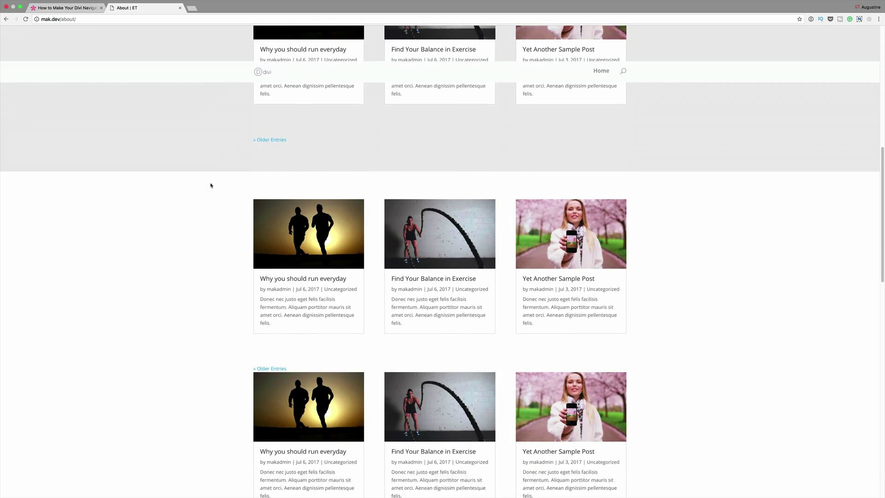
scroll(211, 185, "down", 6)
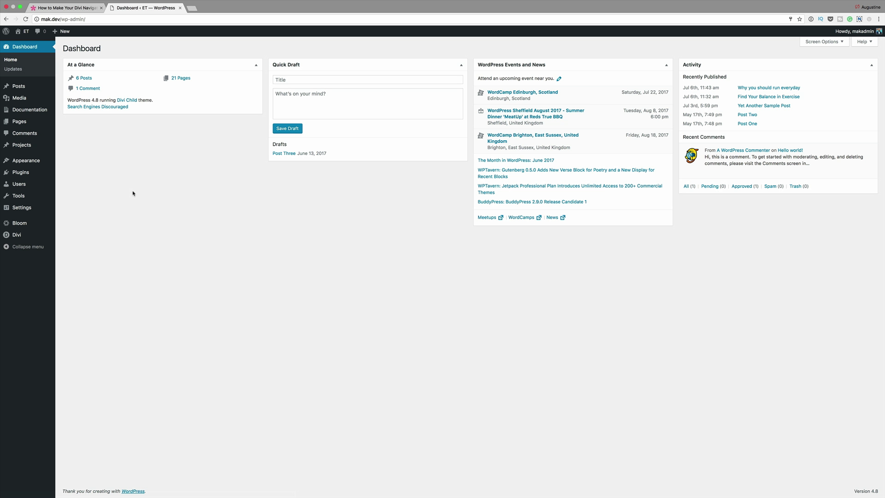
In the Theme Customizer's Additional CSS, select the whole #main-header bottom-positioning rule.
mouse_move(17, 236)
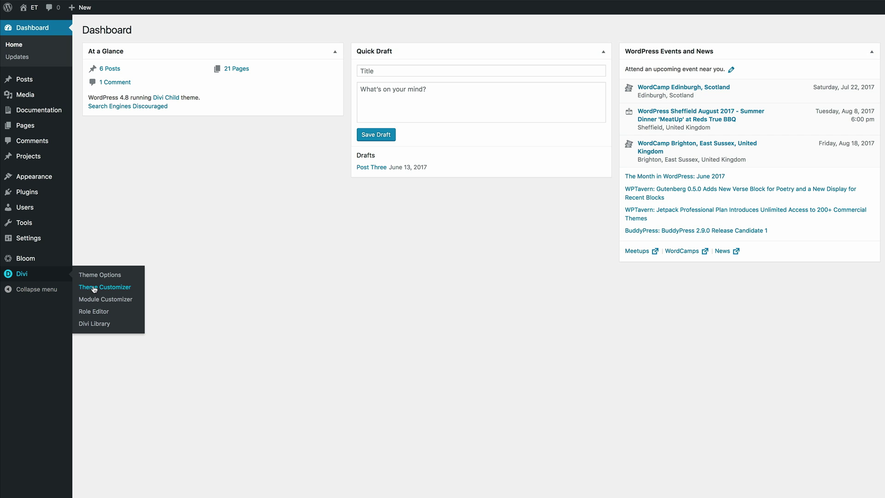
left_click(94, 288)
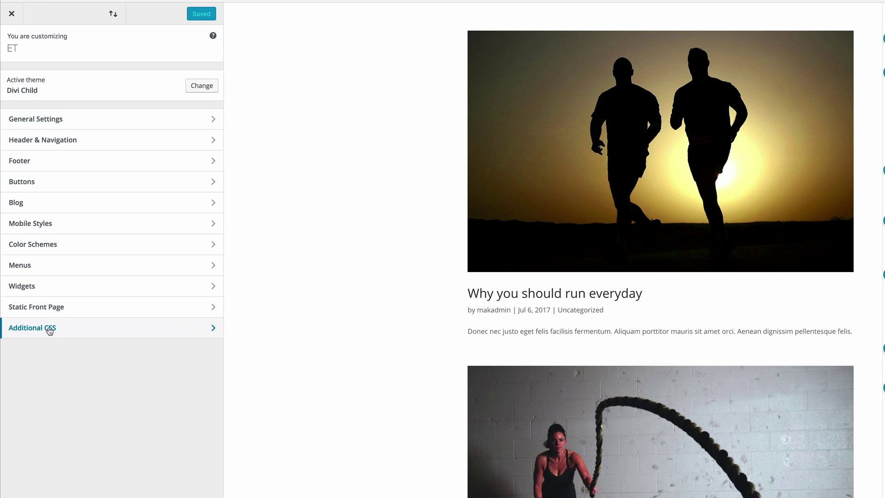
left_click(26, 305)
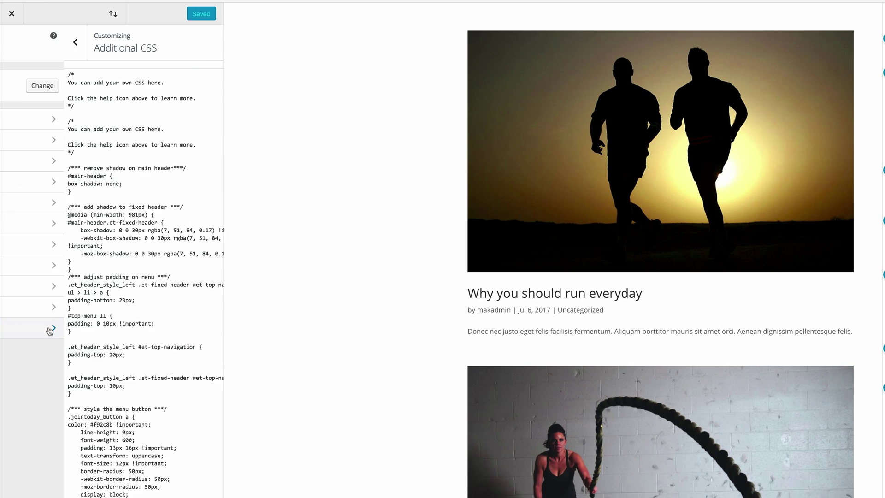
scroll(101, 347, "down", 20)
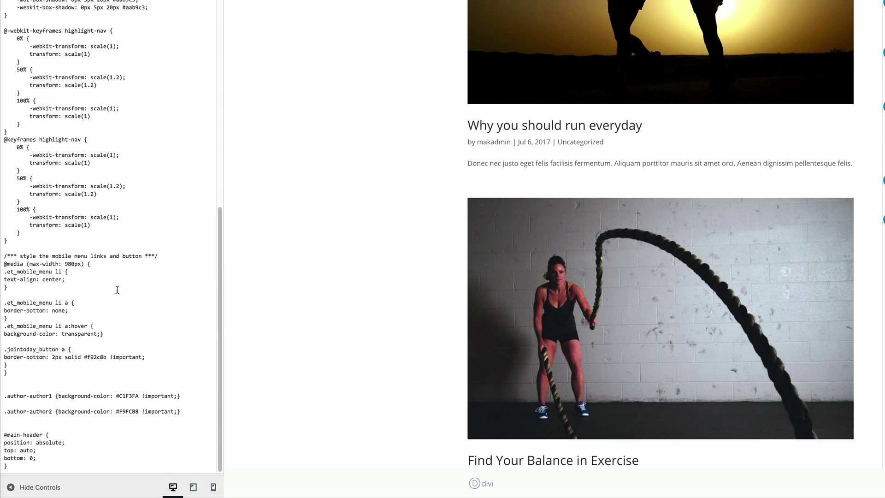
left_click_drag(7, 466, 2, 433)
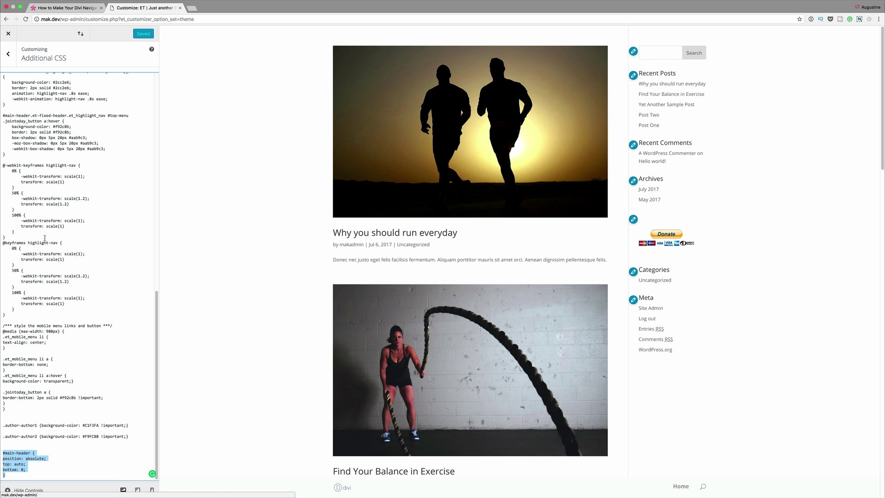
Leave the Customizer and view the About page from Pages > All Pages.
left_click(9, 36)
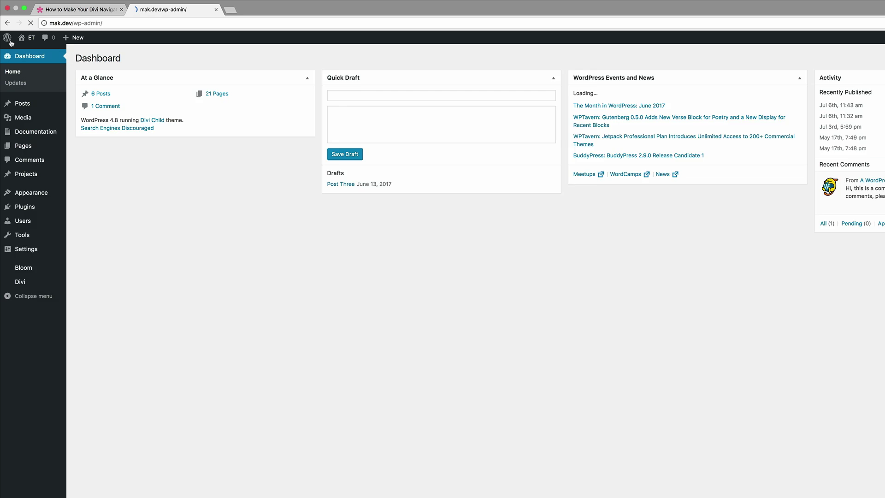
mouse_move(28, 125)
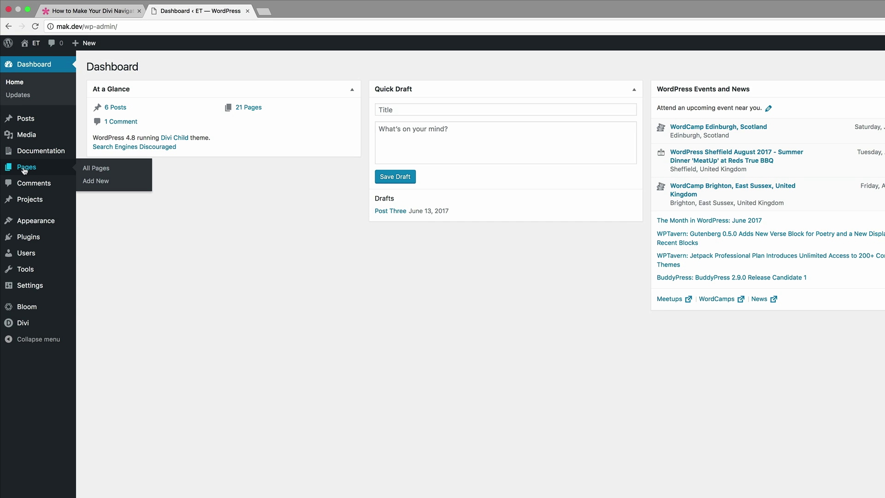
left_click(107, 171)
mouse_move(112, 145)
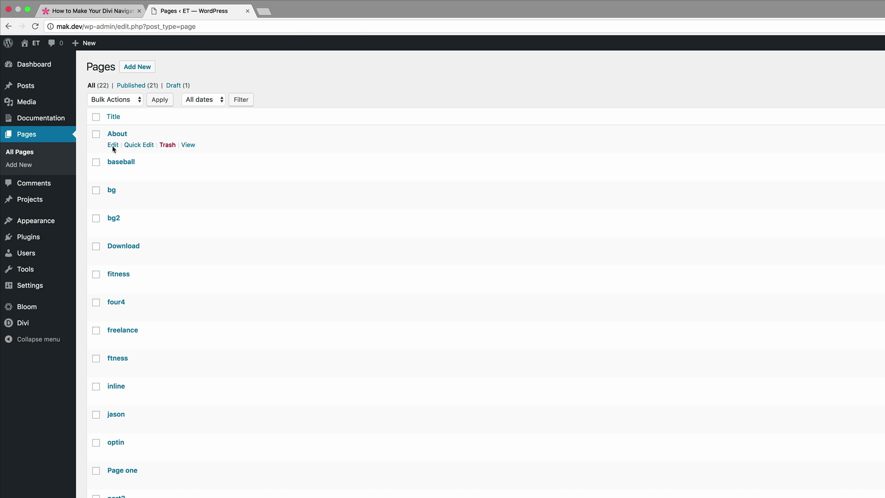
left_click(189, 146)
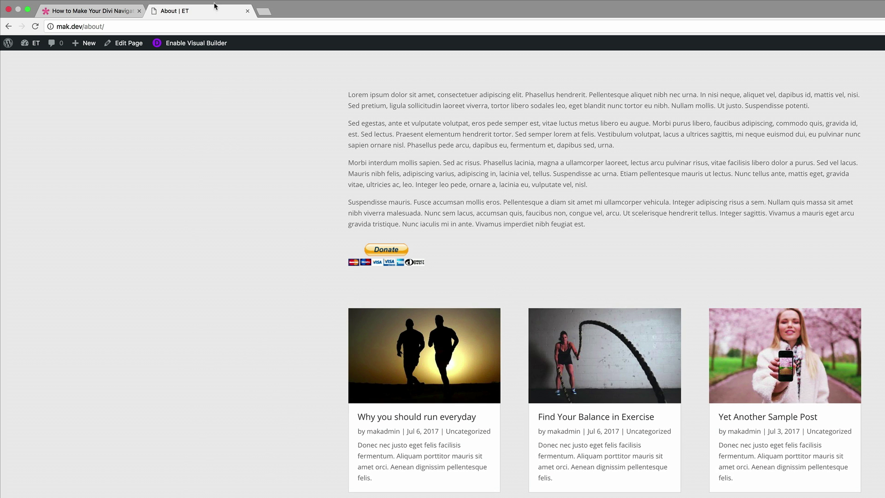
Enable the Visual Builder on the About page and bring up its Page Settings.
left_click(200, 44)
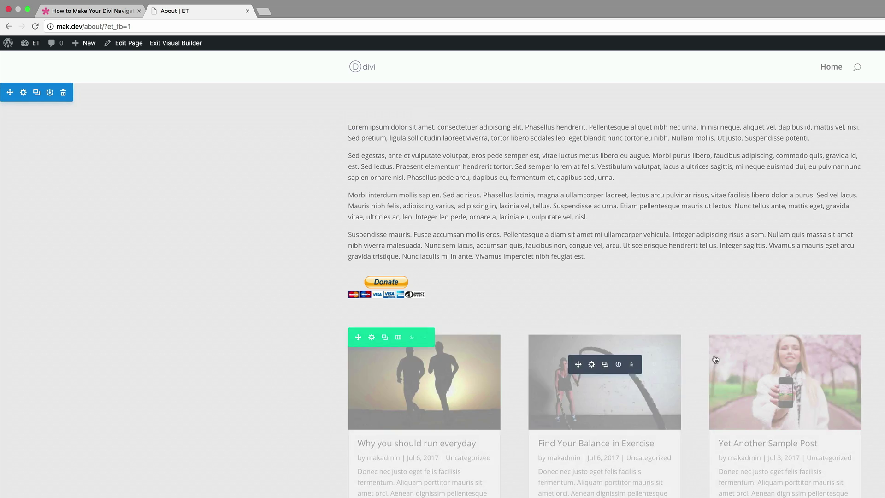
scroll(265, 130, "down", 3)
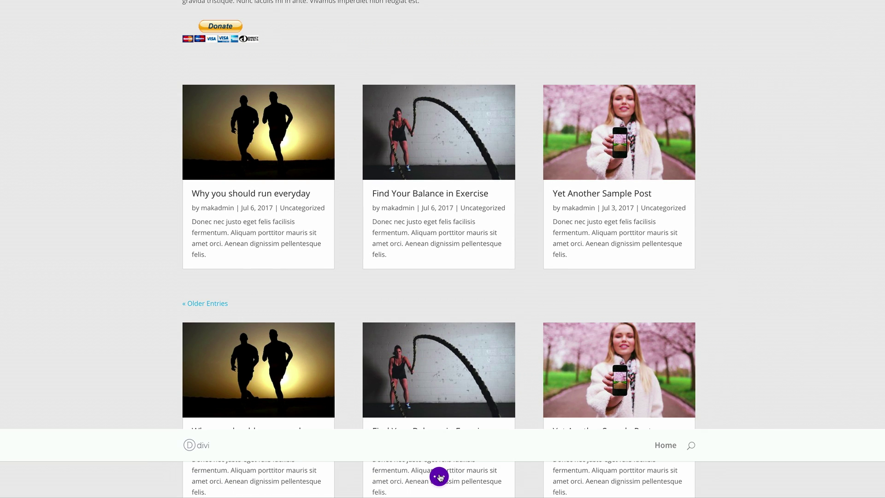
left_click(439, 475)
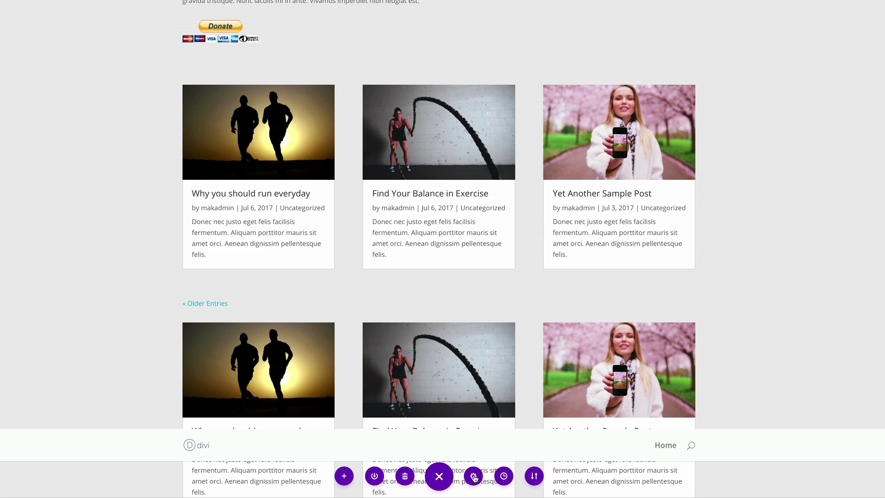
left_click(473, 476)
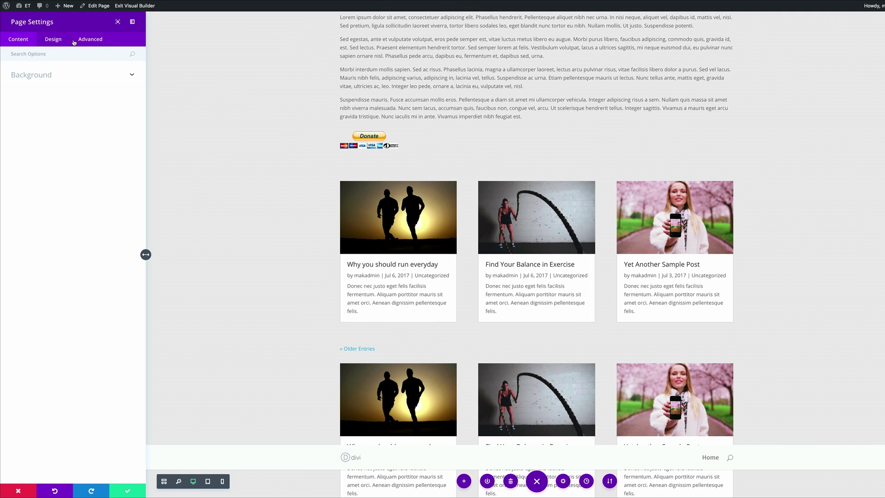
Check the empty Custom CSS box under Advanced page settings, then discard and close the settings.
left_click(94, 41)
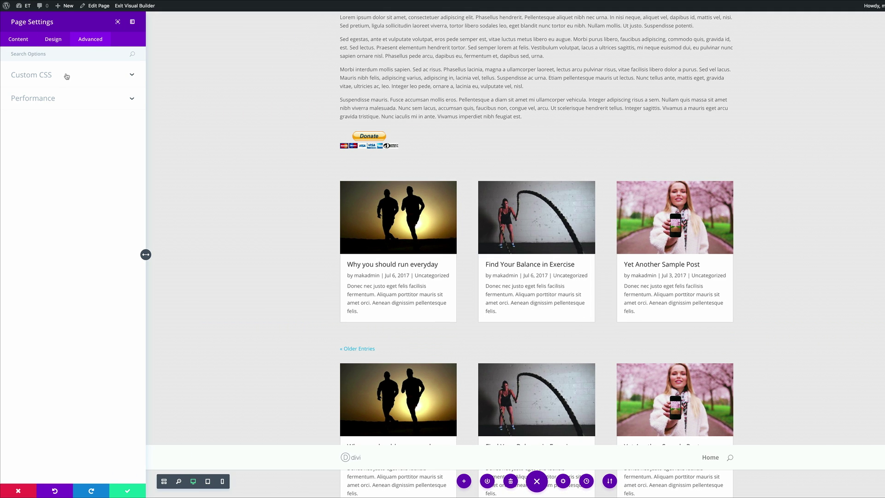
left_click(48, 76)
left_click(43, 104)
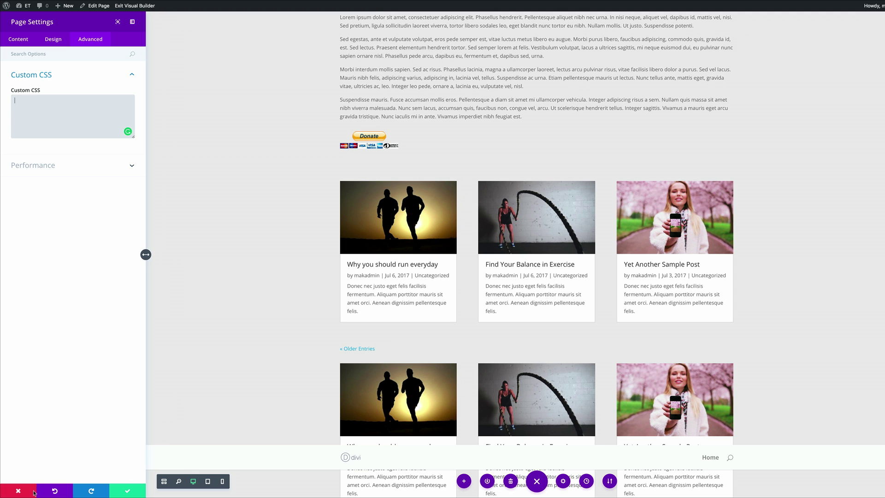
left_click(18, 491)
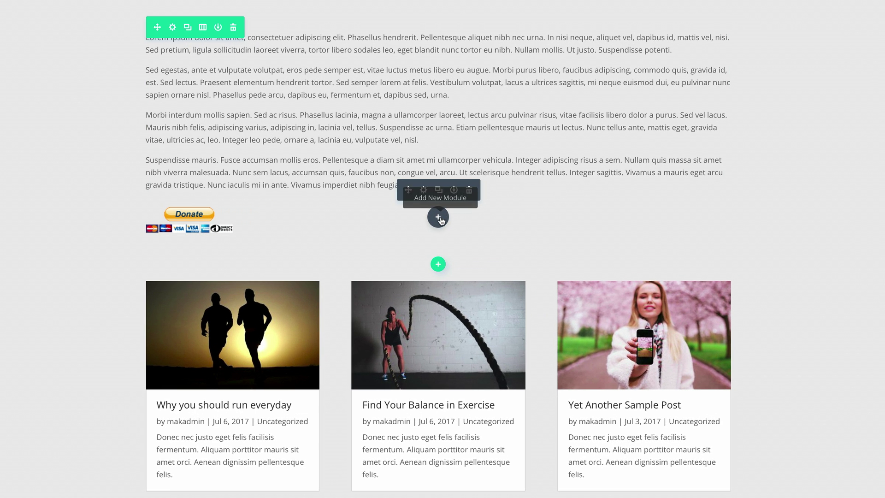
left_click(438, 217)
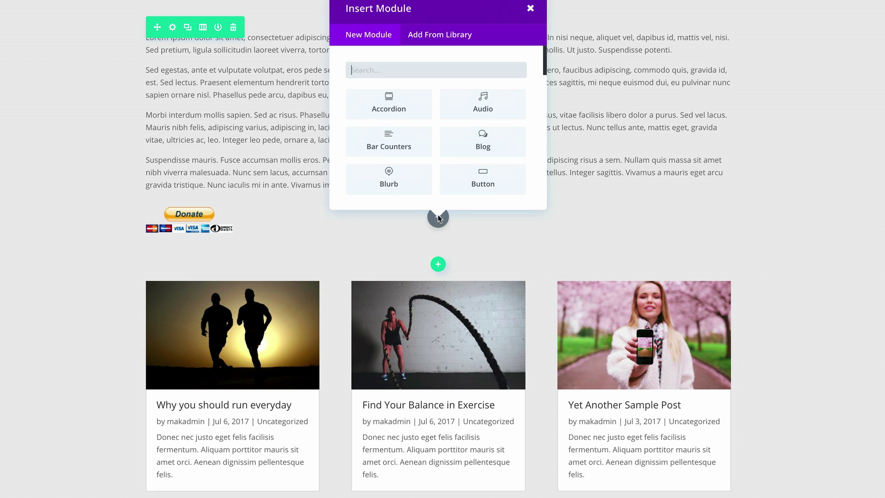
scroll(491, 143, "down", 3)
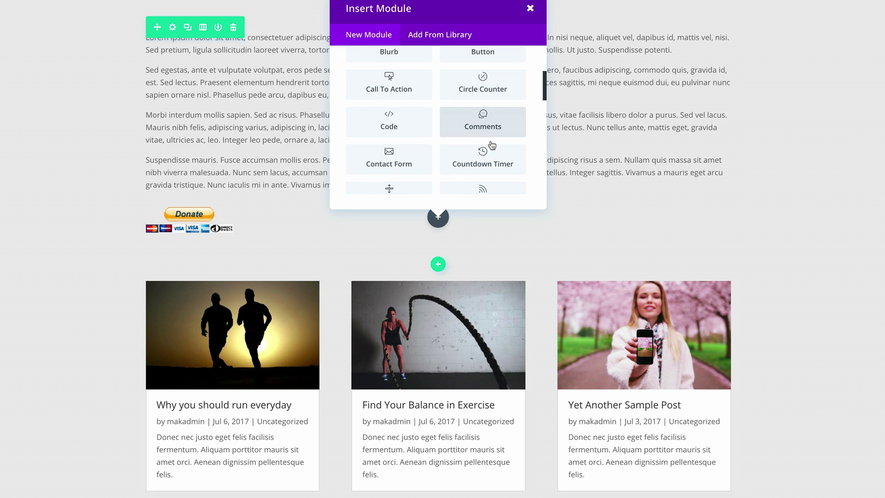
left_click(388, 115)
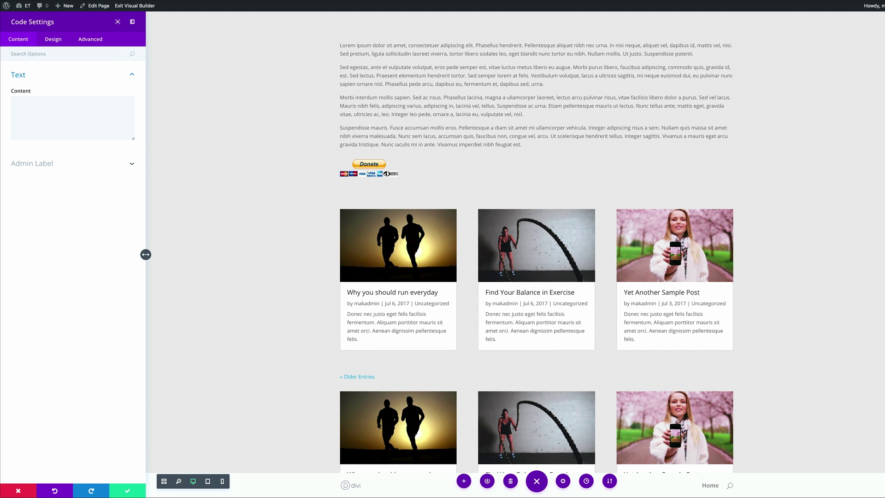
left_click(18, 492)
mouse_move(28, 8)
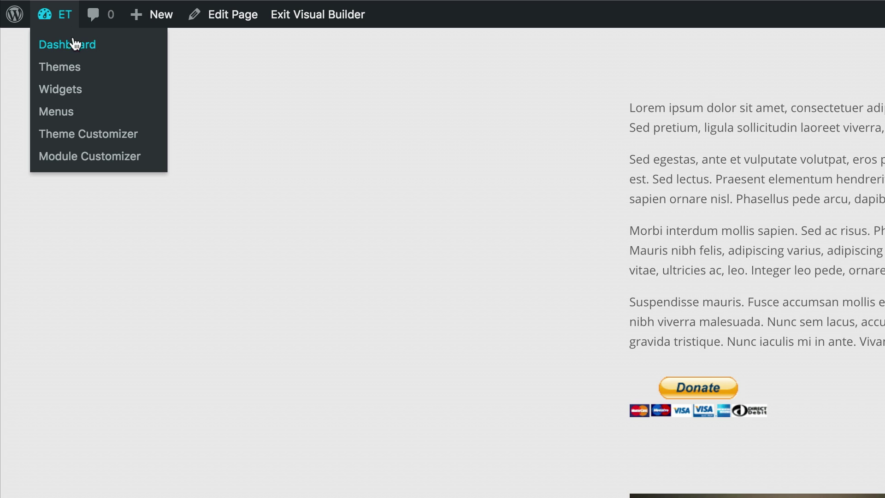
Go to Divi Theme Options and switch to the Integration tab's code settings.
left_click(74, 45)
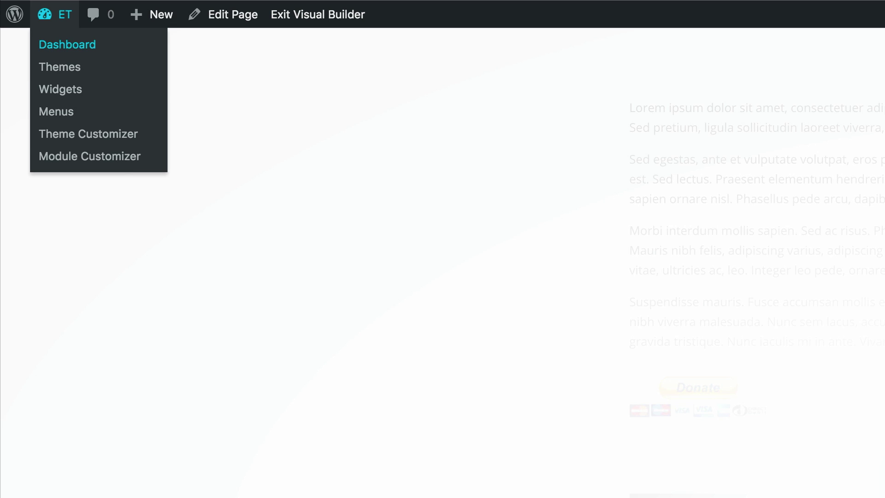
mouse_move(48, 284)
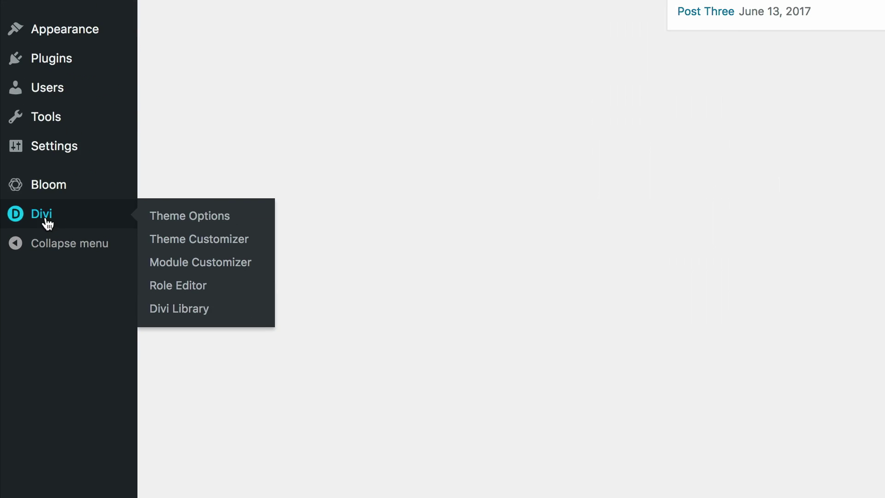
left_click(205, 221)
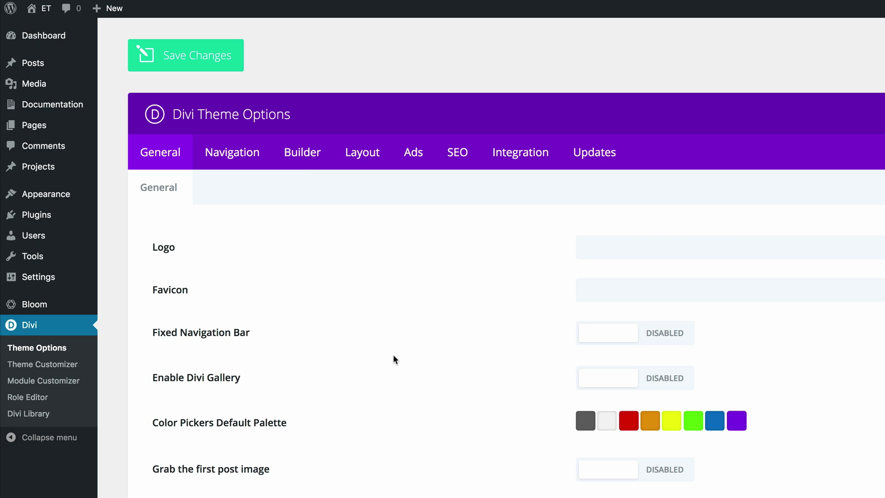
scroll(393, 355, "down", 1)
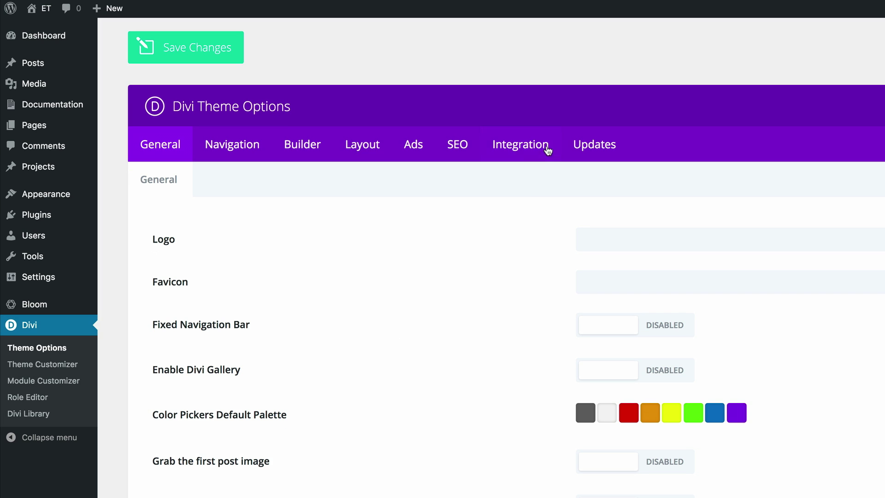
left_click(520, 147)
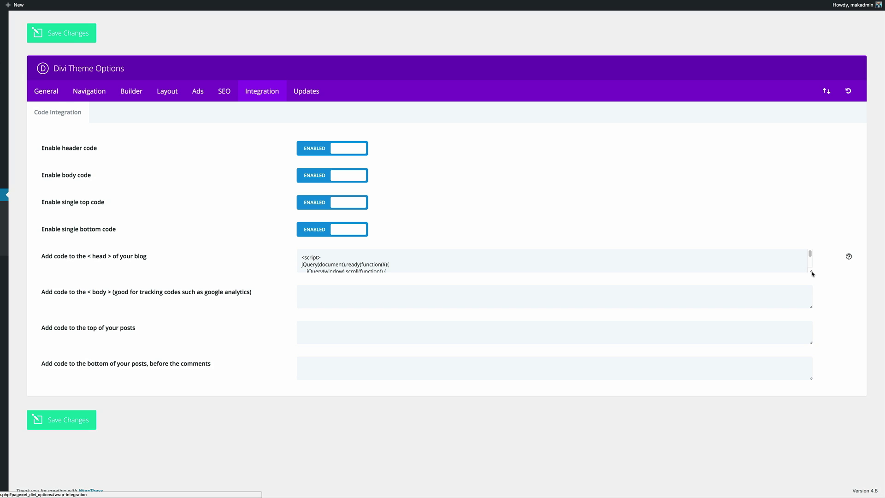
Enlarge the head code box, review the header-repositioning jQuery script, and save the theme options.
left_click_drag(812, 274, 806, 470)
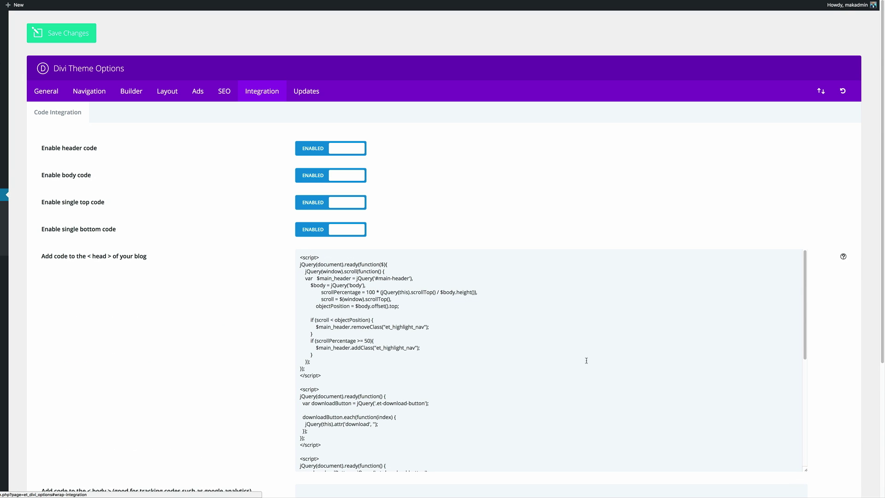
scroll(586, 361, "down", 10)
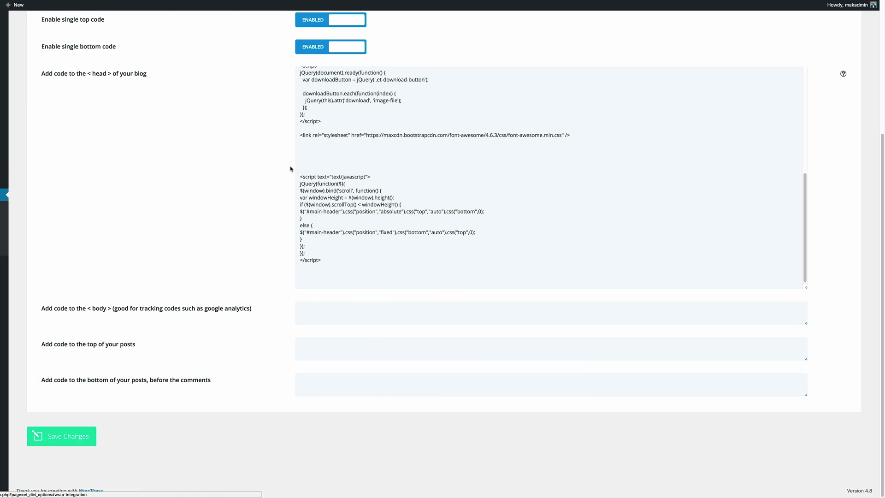
left_click_drag(299, 177, 324, 264)
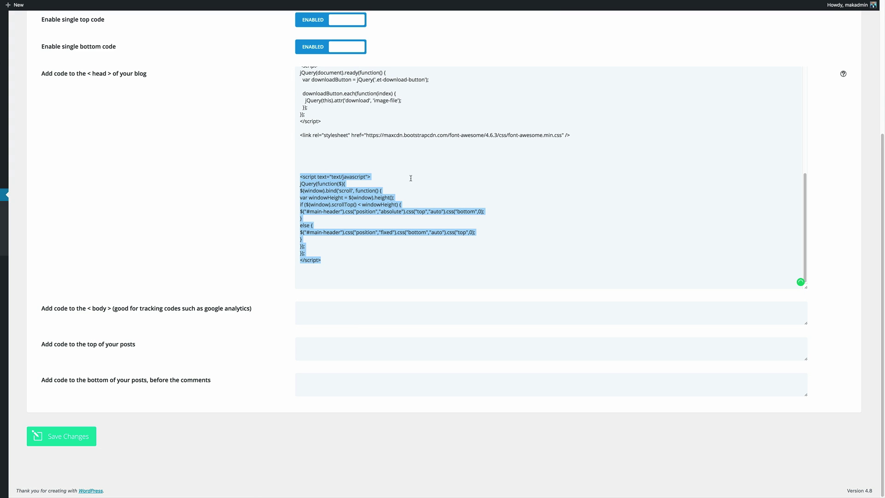
left_click(347, 257)
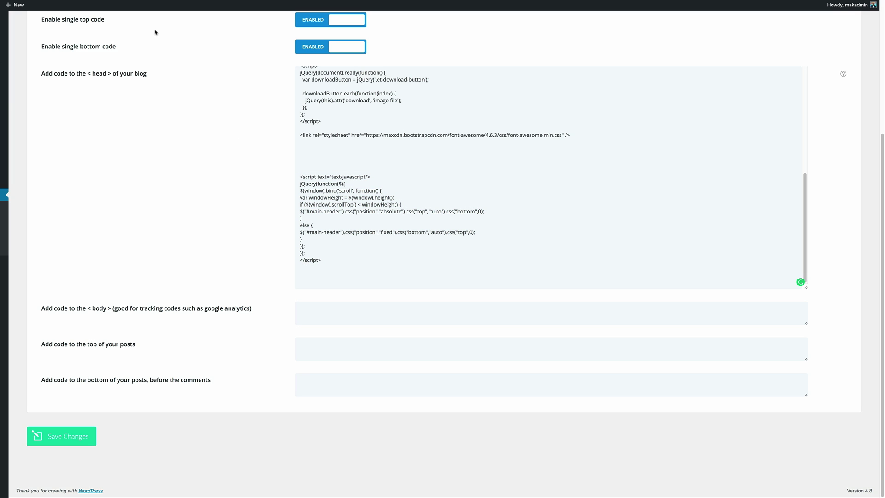
left_click(61, 441)
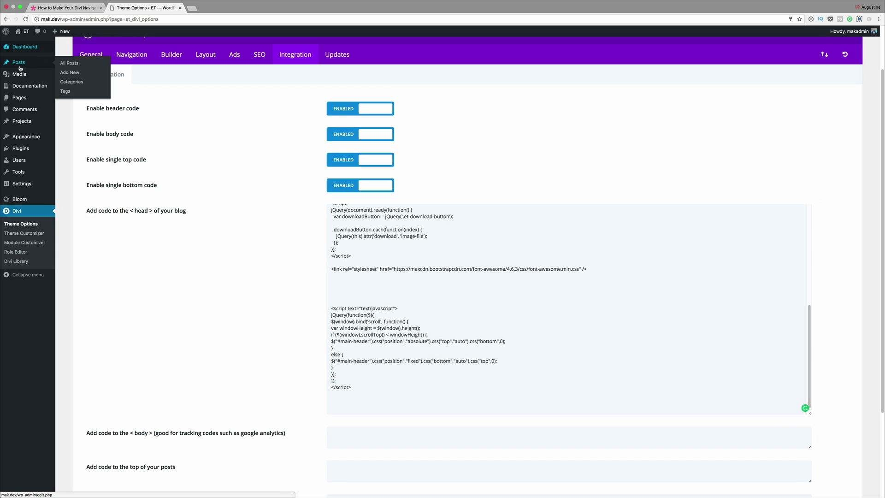
From Dashboard Home and Pages > All Pages, open the About page for editing.
mouse_move(29, 46)
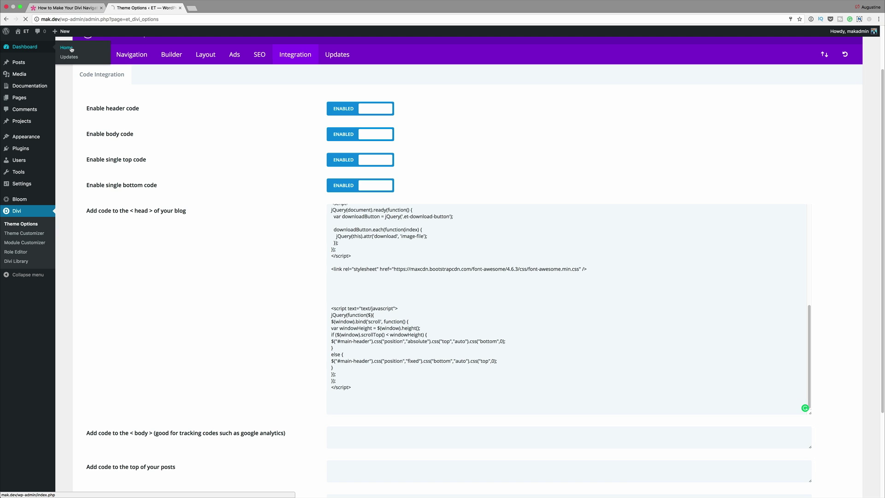
left_click(67, 48)
left_click(116, 187)
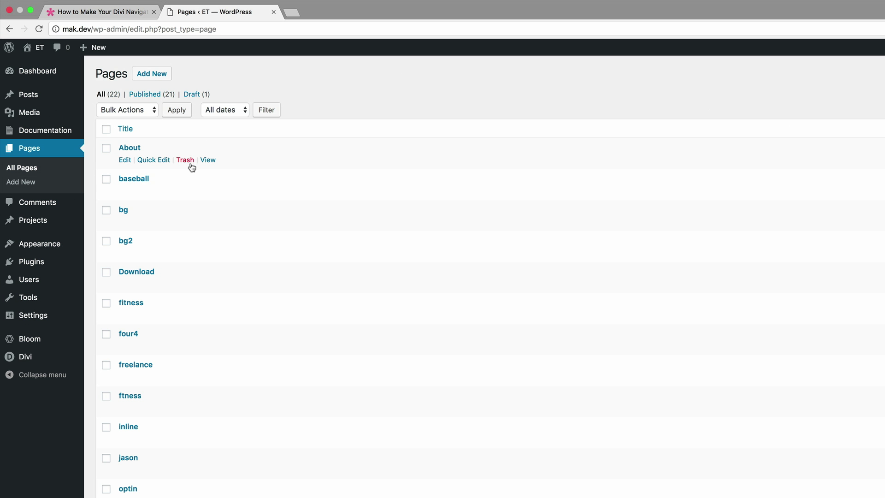
left_click(125, 161)
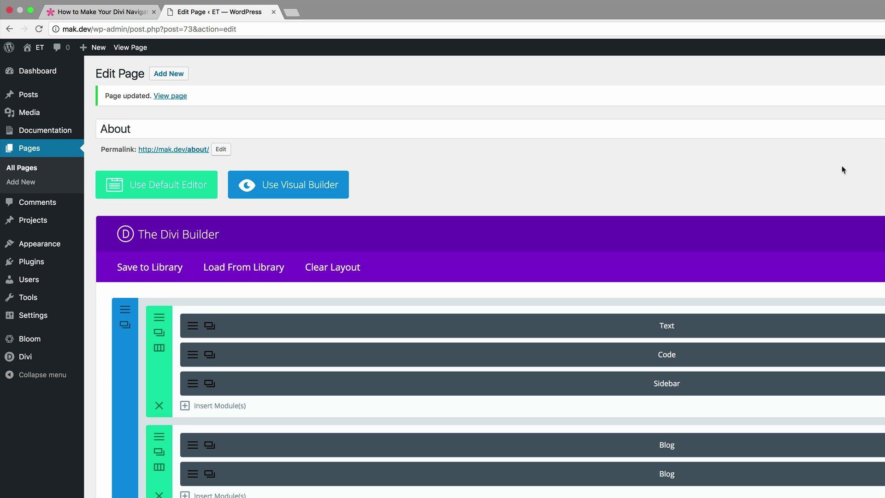
Switch the About page to the Visual Builder and add a new section below the last blog grid.
left_click(311, 187)
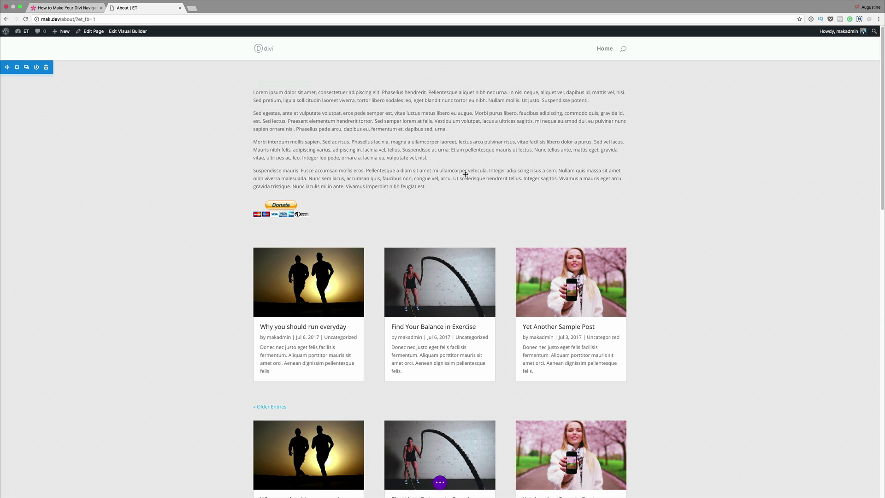
scroll(480, 222, "down", 10)
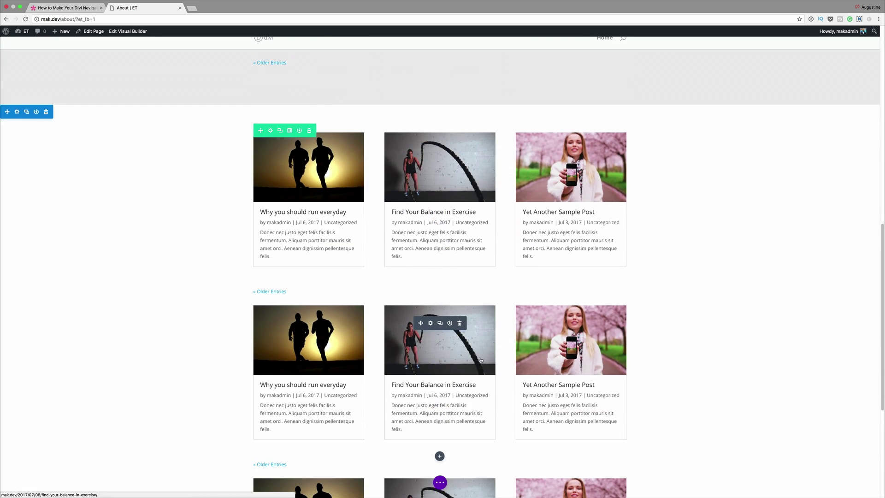
scroll(480, 359, "down", 4)
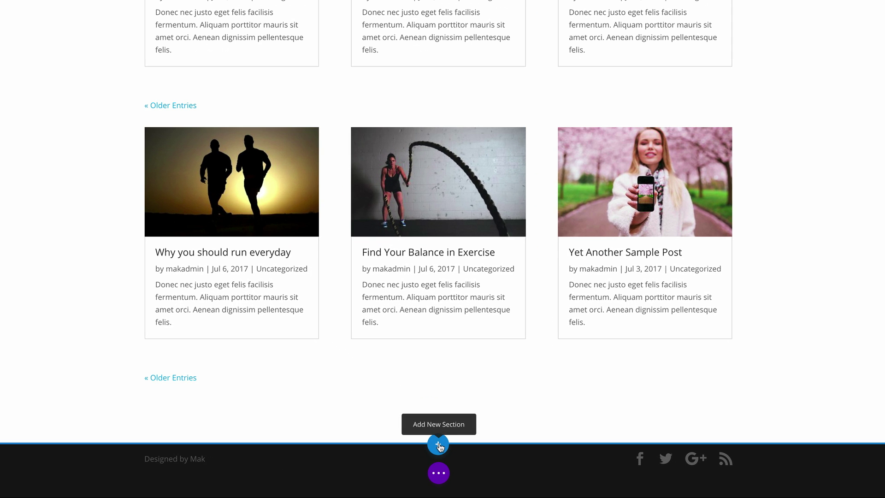
left_click(440, 464)
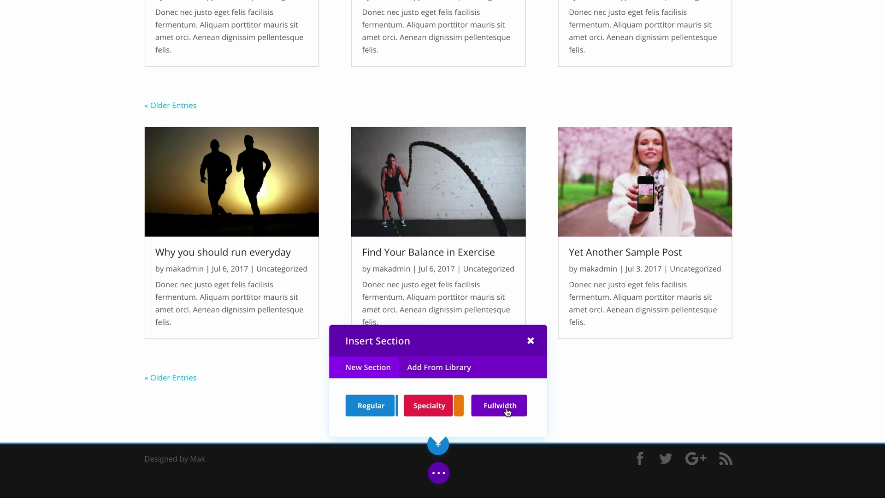
Insert a fullwidth section with a Fullwidth Header module set to Make Fullscreen: Yes, and save it.
left_click(506, 408)
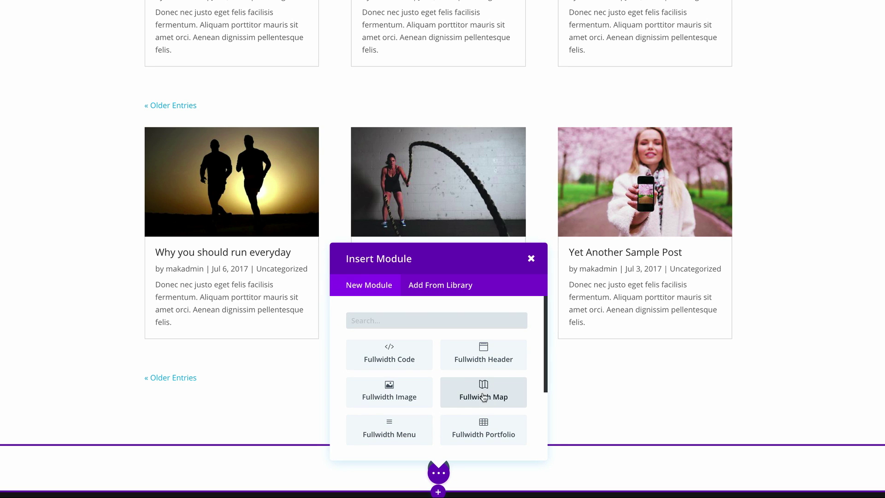
left_click(489, 358)
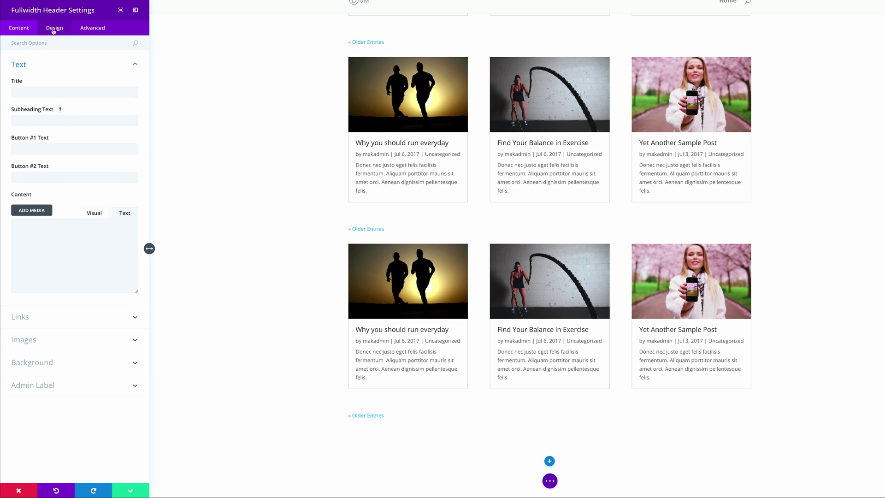
left_click(54, 31)
left_click(32, 68)
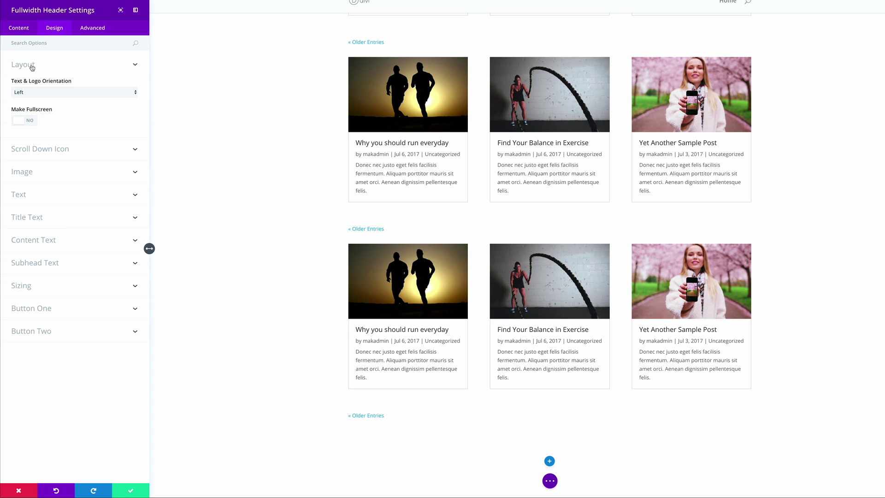
left_click(32, 121)
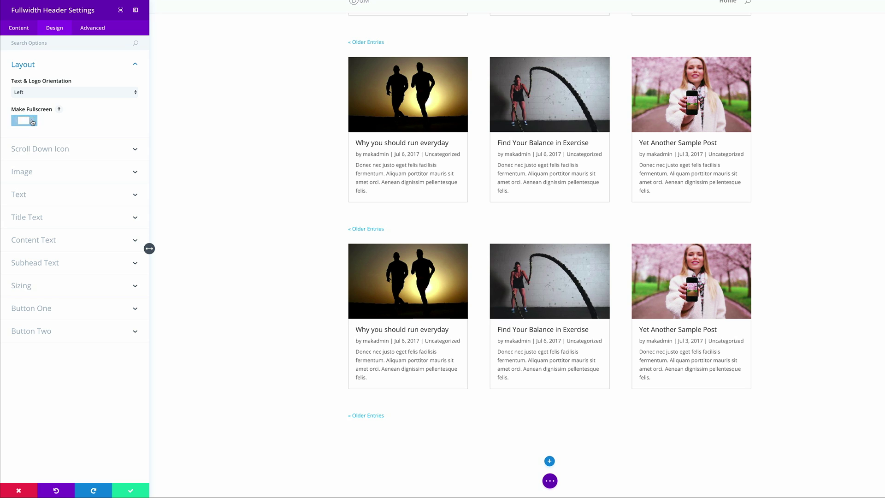
left_click(130, 492)
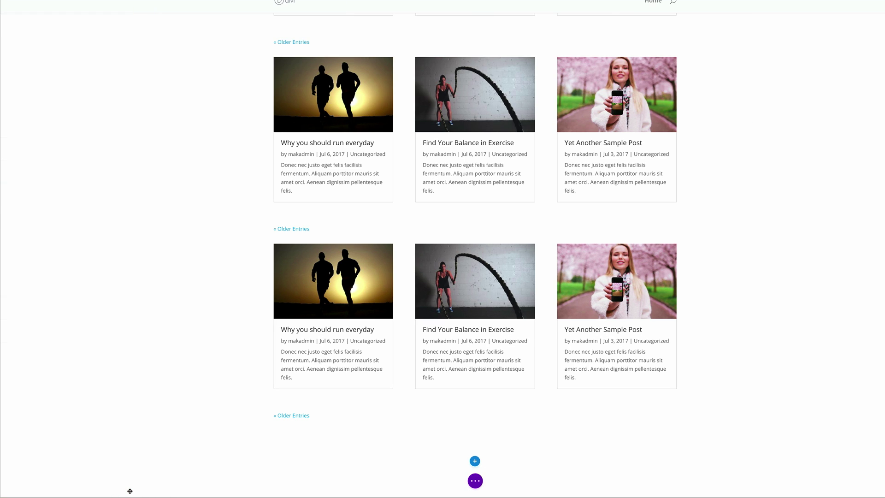
scroll(138, 413, "up", 2)
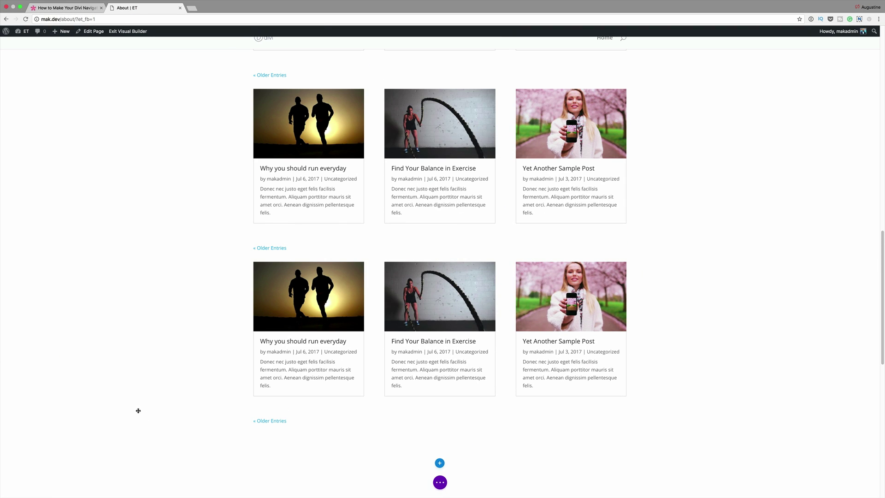
Scroll back to the top and exit the Visual Builder to view the live About page.
scroll(155, 402, "up", 3)
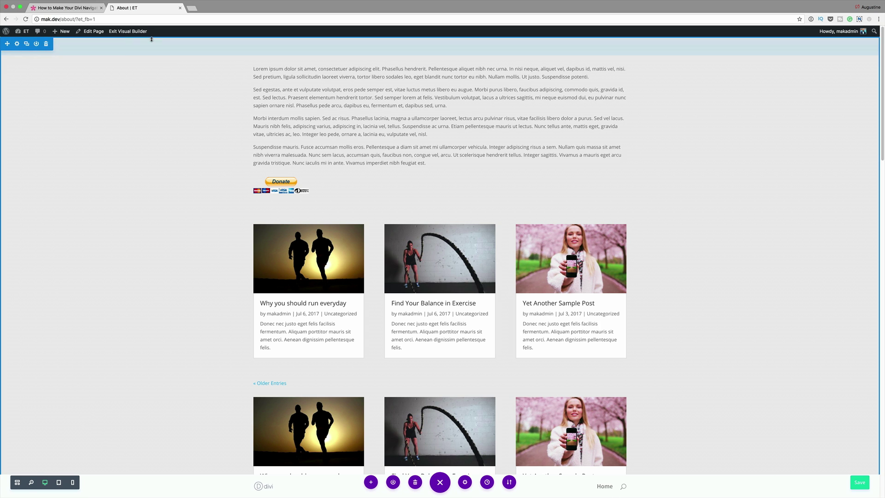
left_click(126, 32)
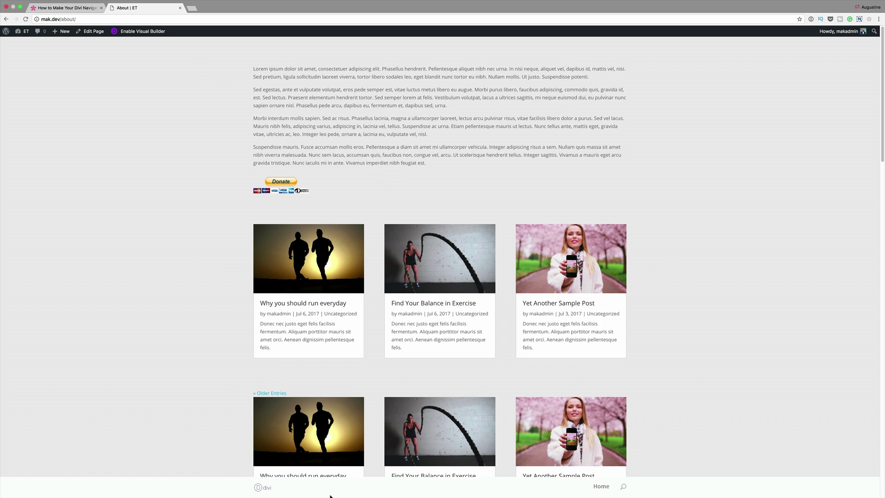
scroll(158, 327, "down", 15)
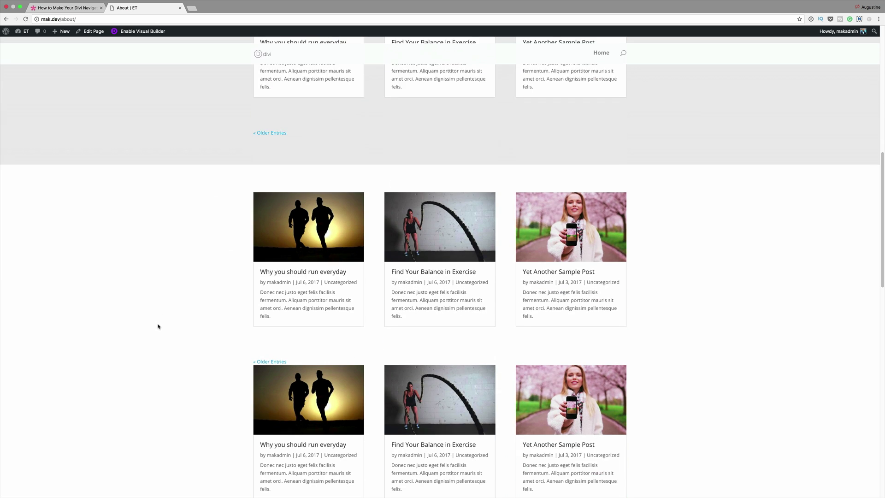
scroll(158, 326, "down", 5)
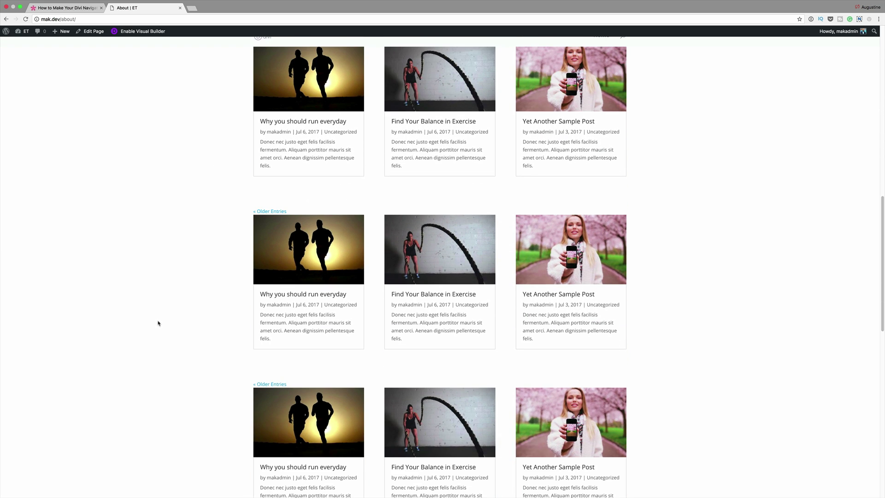
scroll(229, 120, "down", 5)
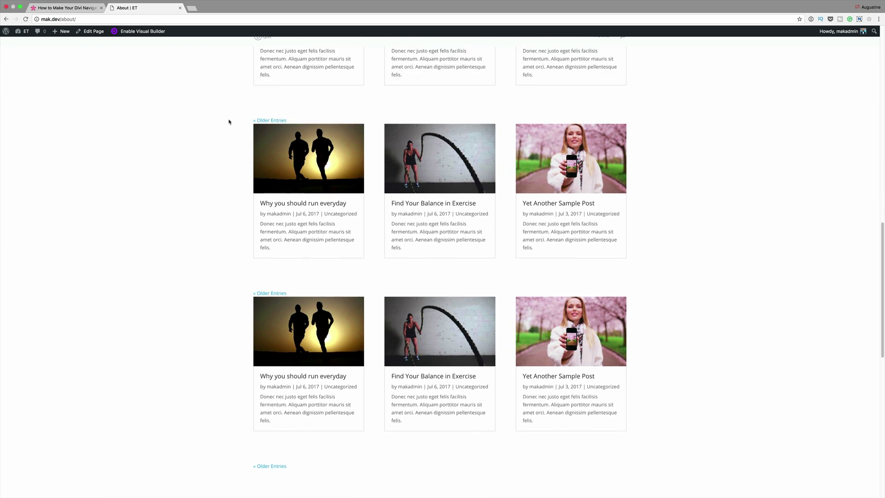
scroll(229, 122, "down", 5)
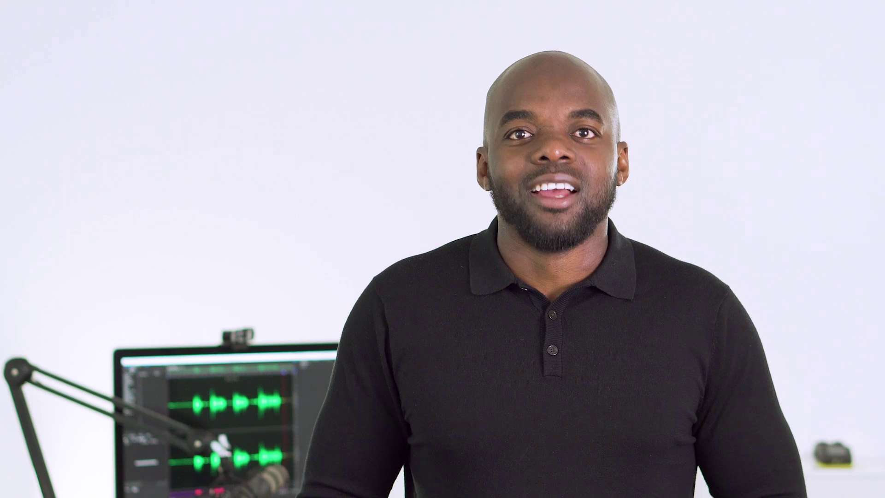